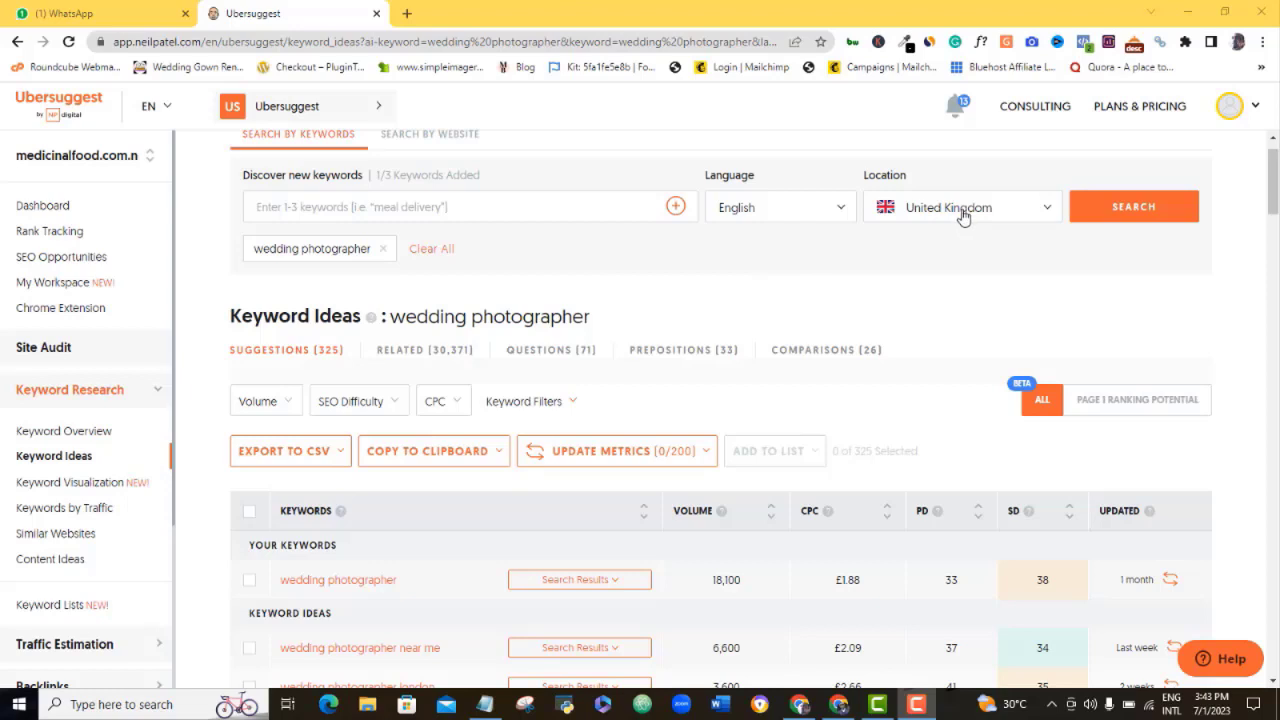
click(1046, 212)
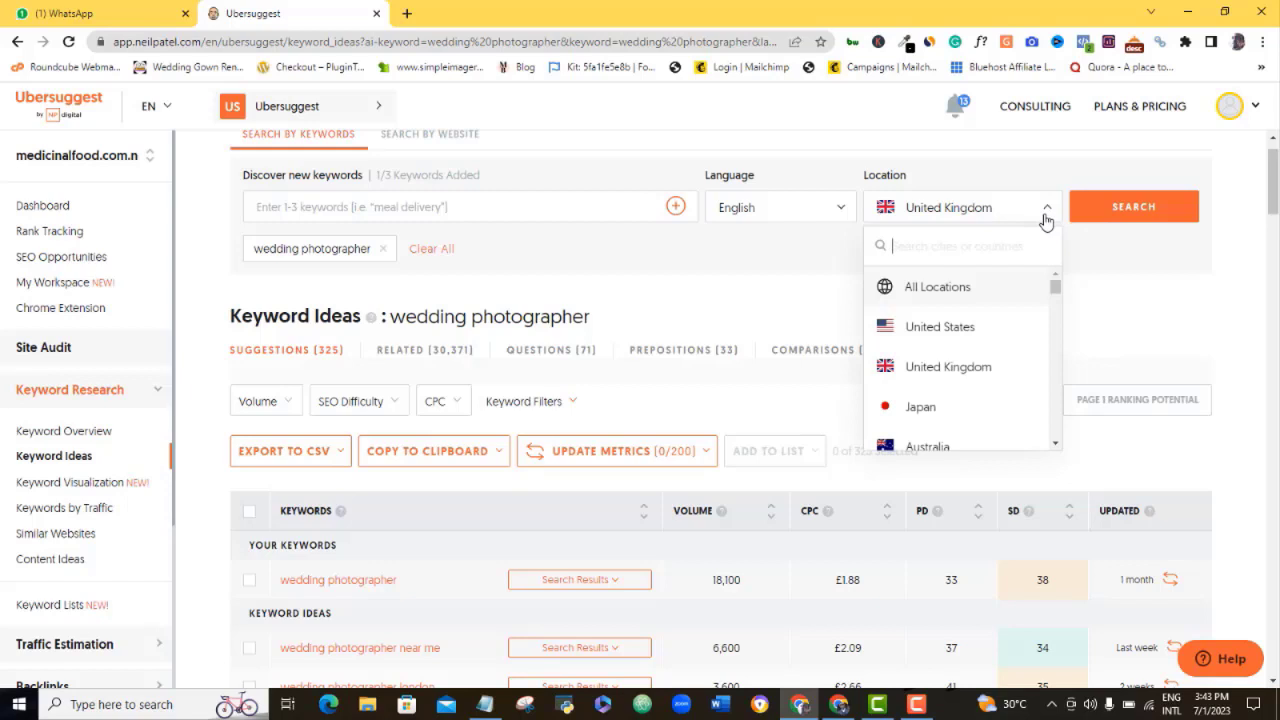
click(1121, 297)
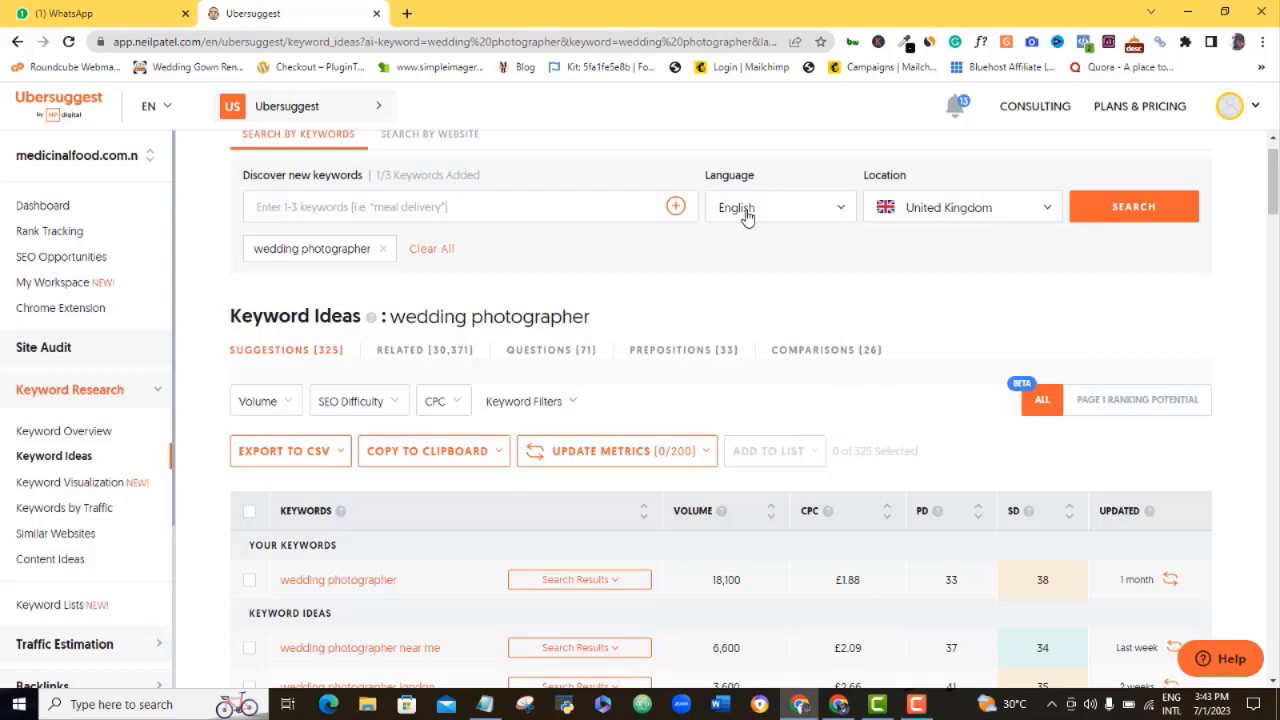
drag(1273, 200, 1273, 226)
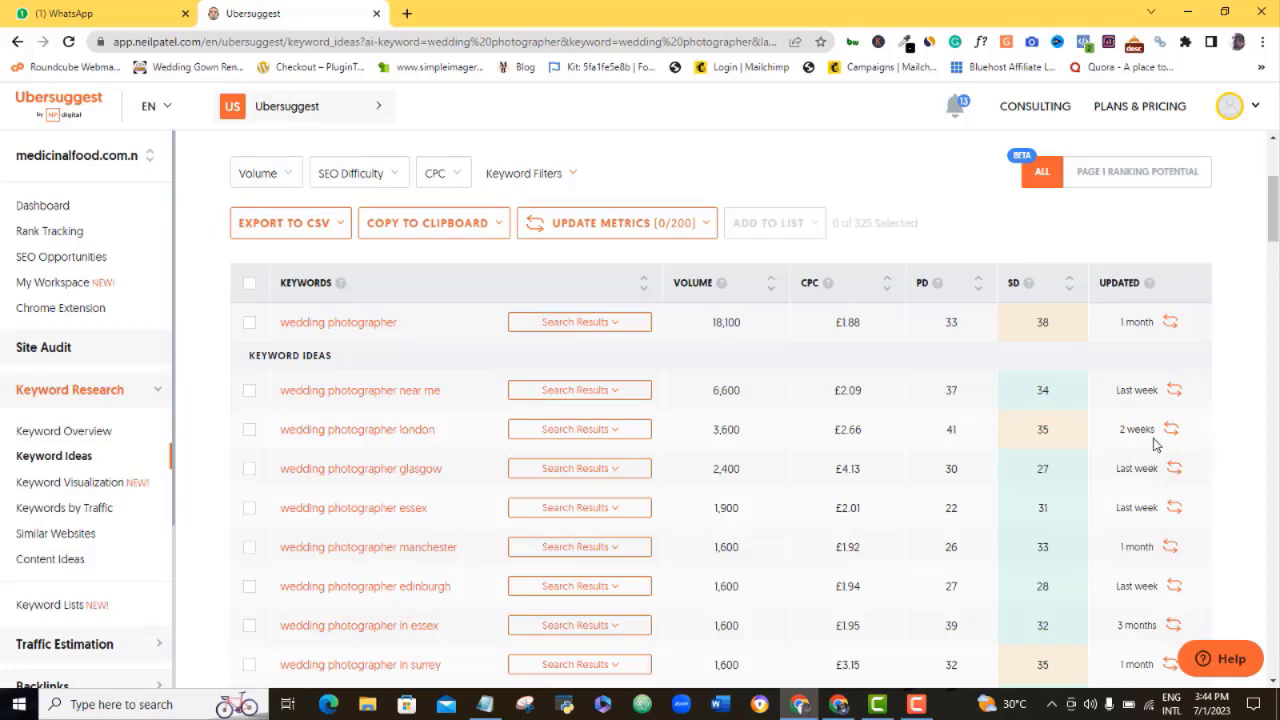
drag(1275, 197, 1275, 201)
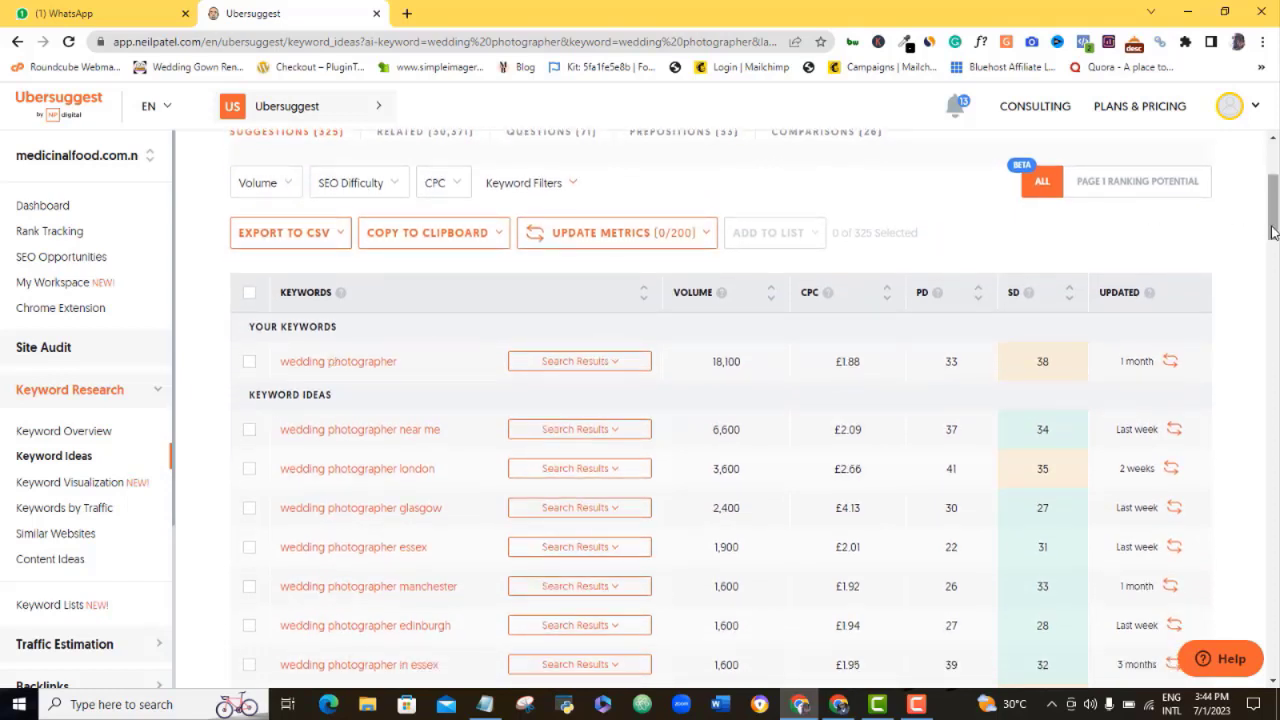
drag(1272, 232, 1272, 236)
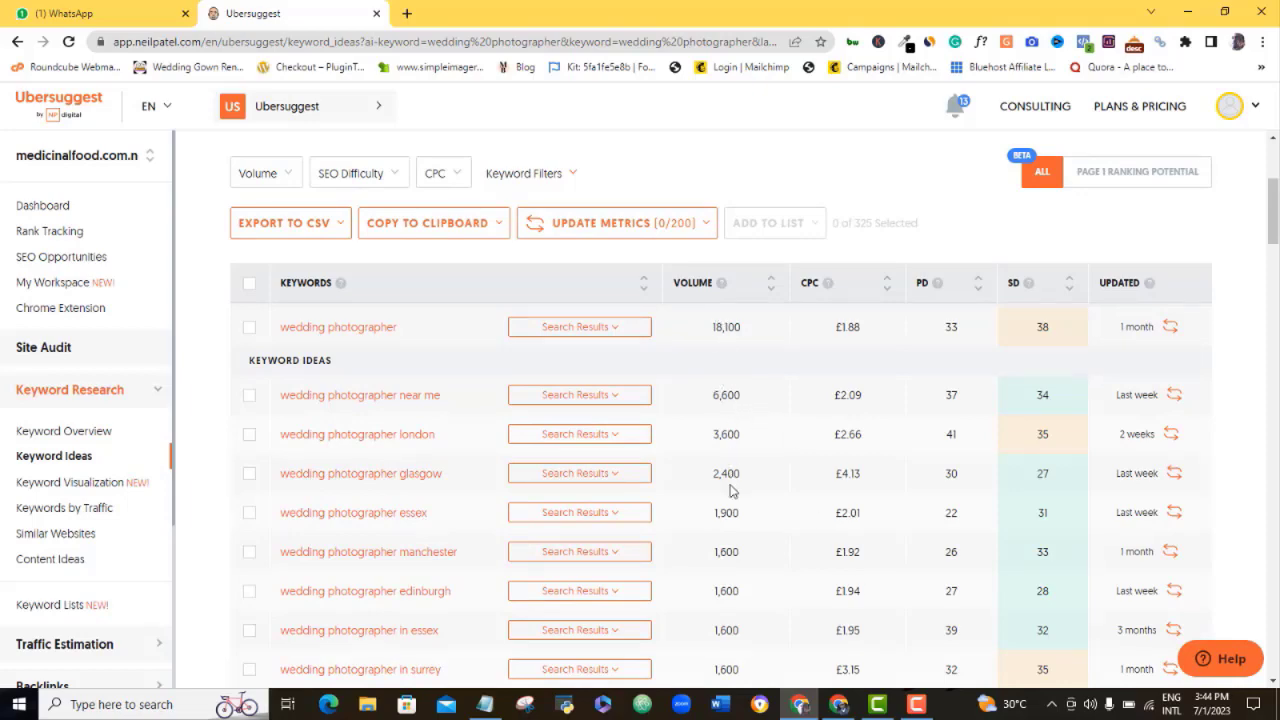
scroll(1274, 222, down, 1)
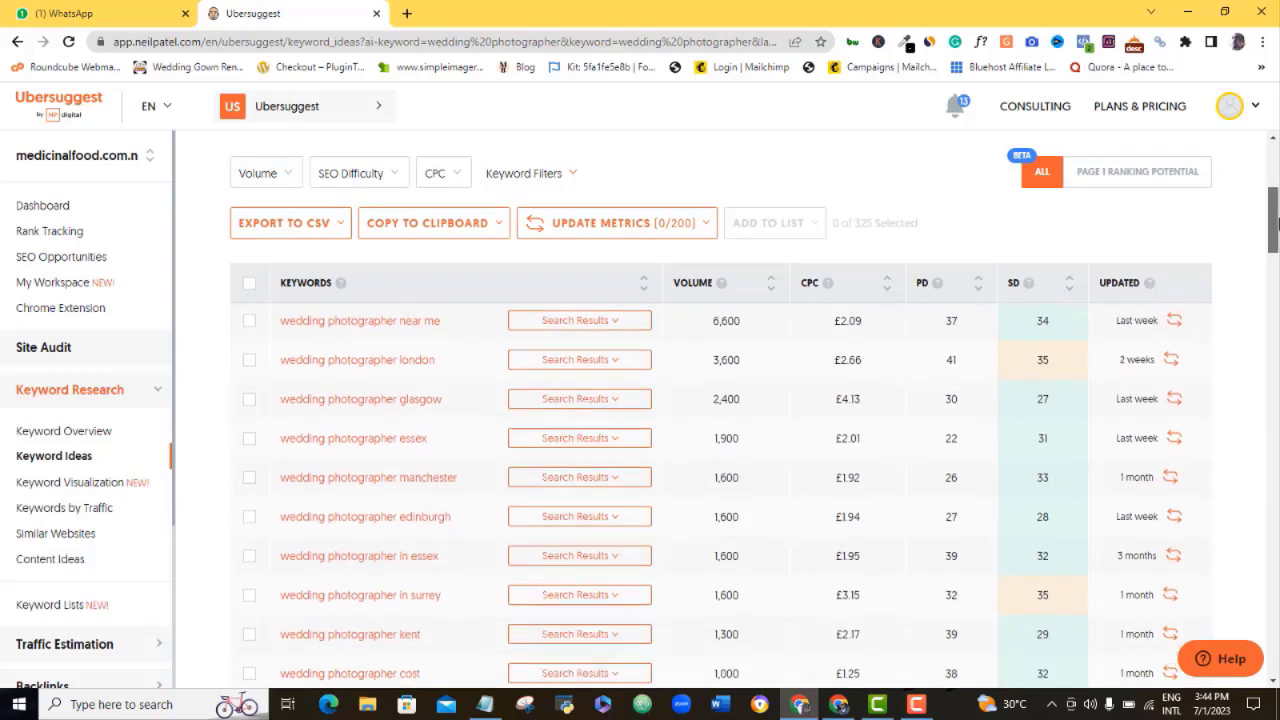
scroll(1274, 222, down, 1)
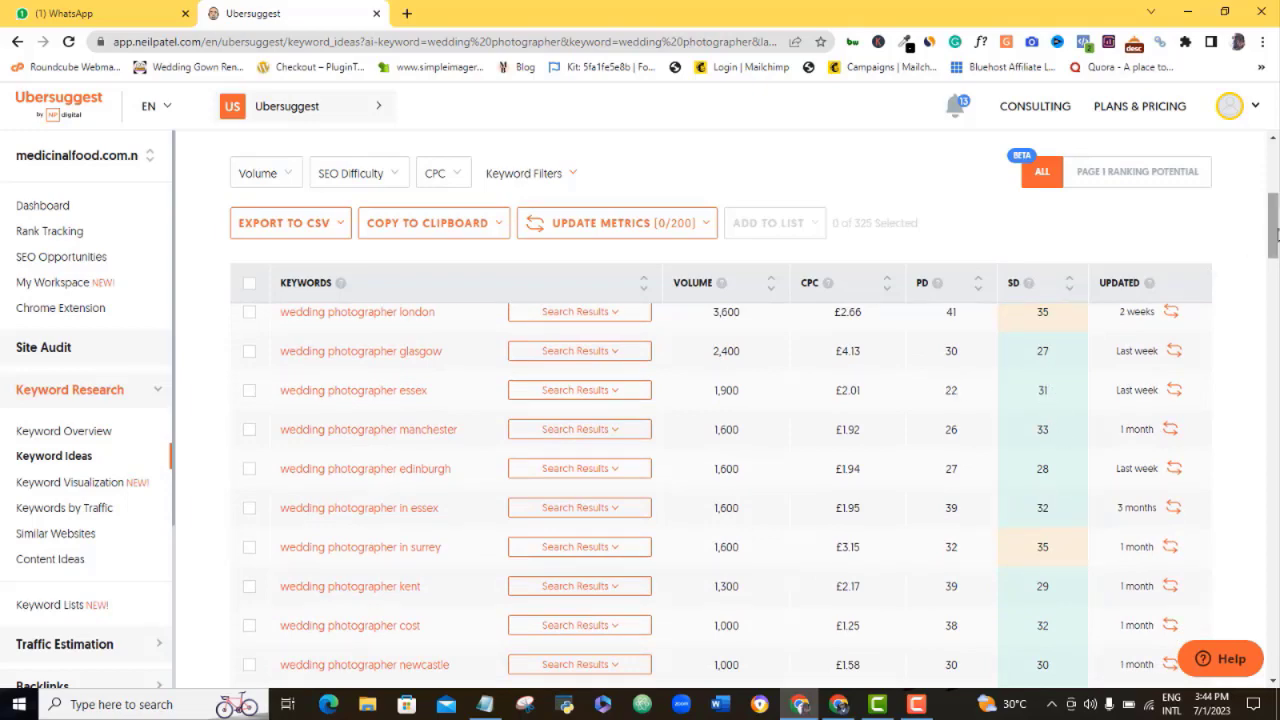
scroll(1275, 253, down, 1)
drag(1275, 253, 1274, 347)
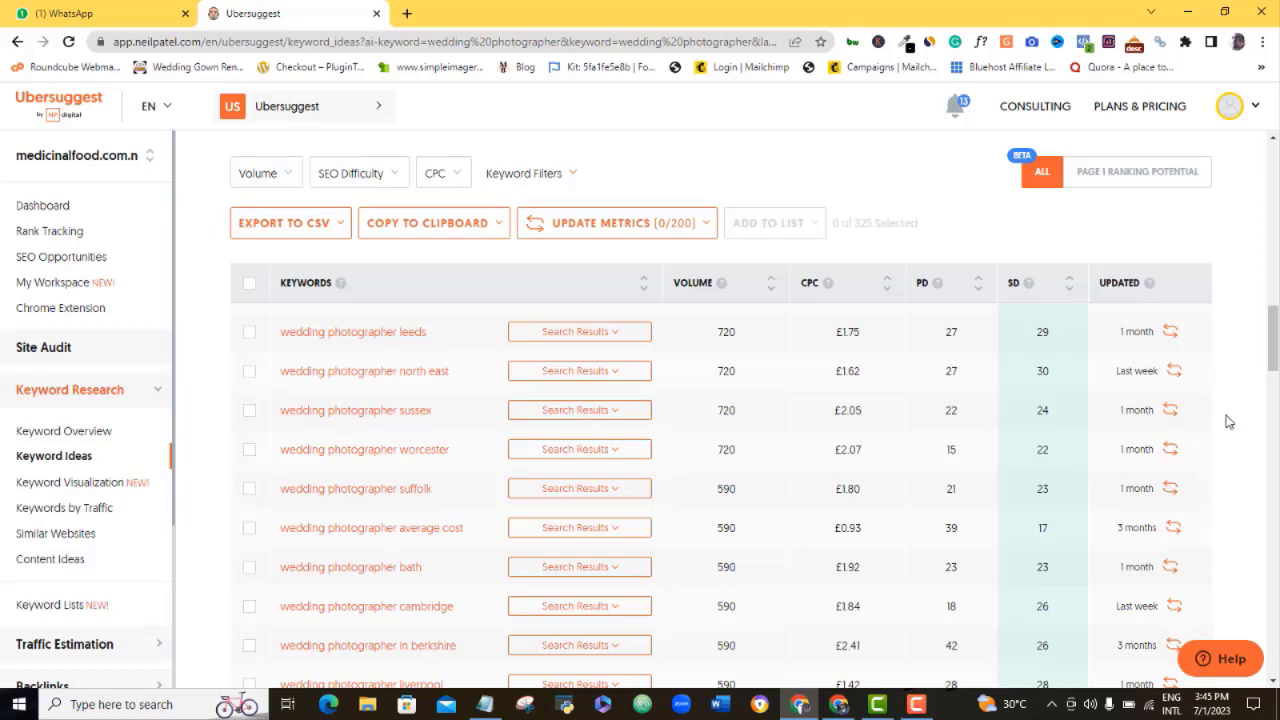
drag(1276, 350, 1274, 400)
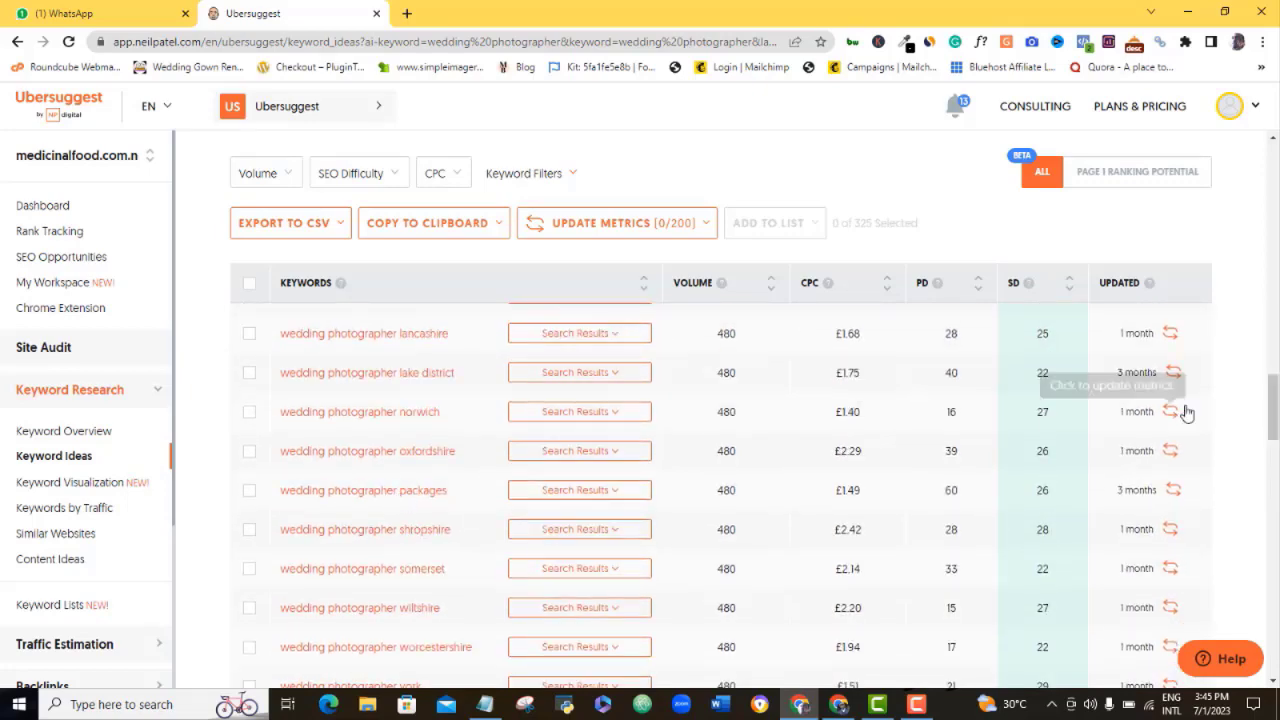
drag(1274, 404, 1274, 278)
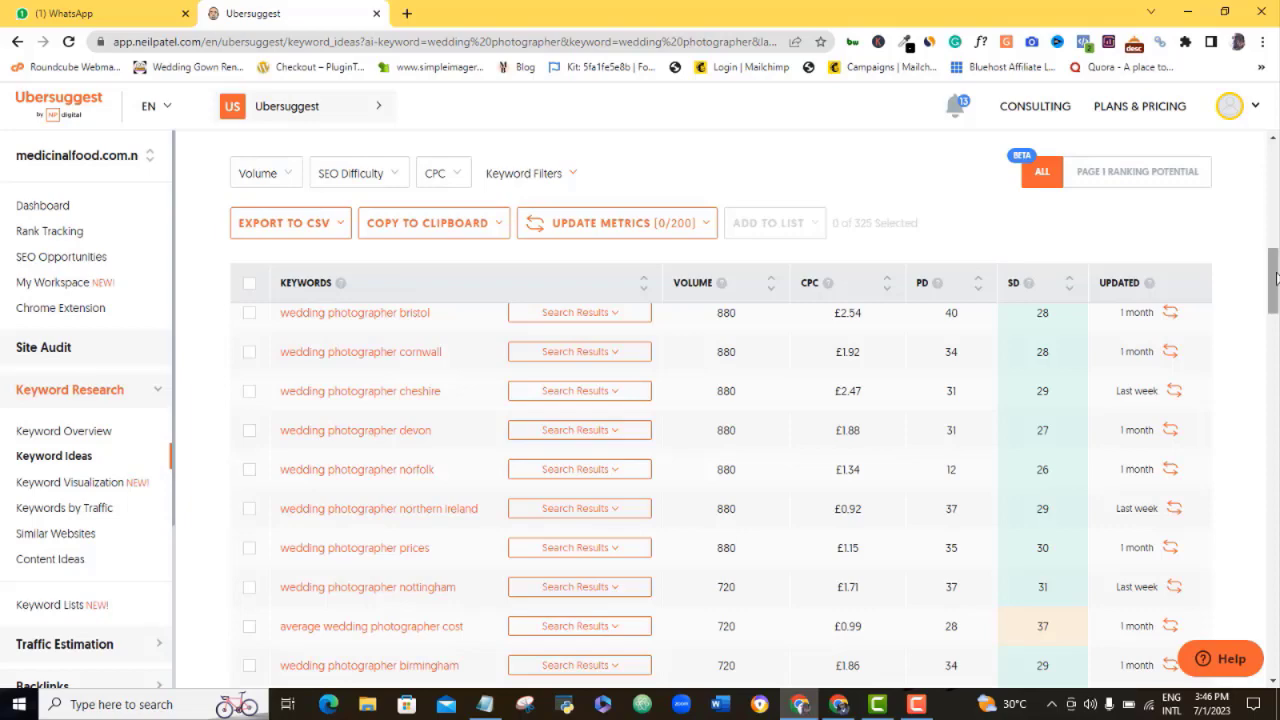
drag(1276, 276, 1276, 185)
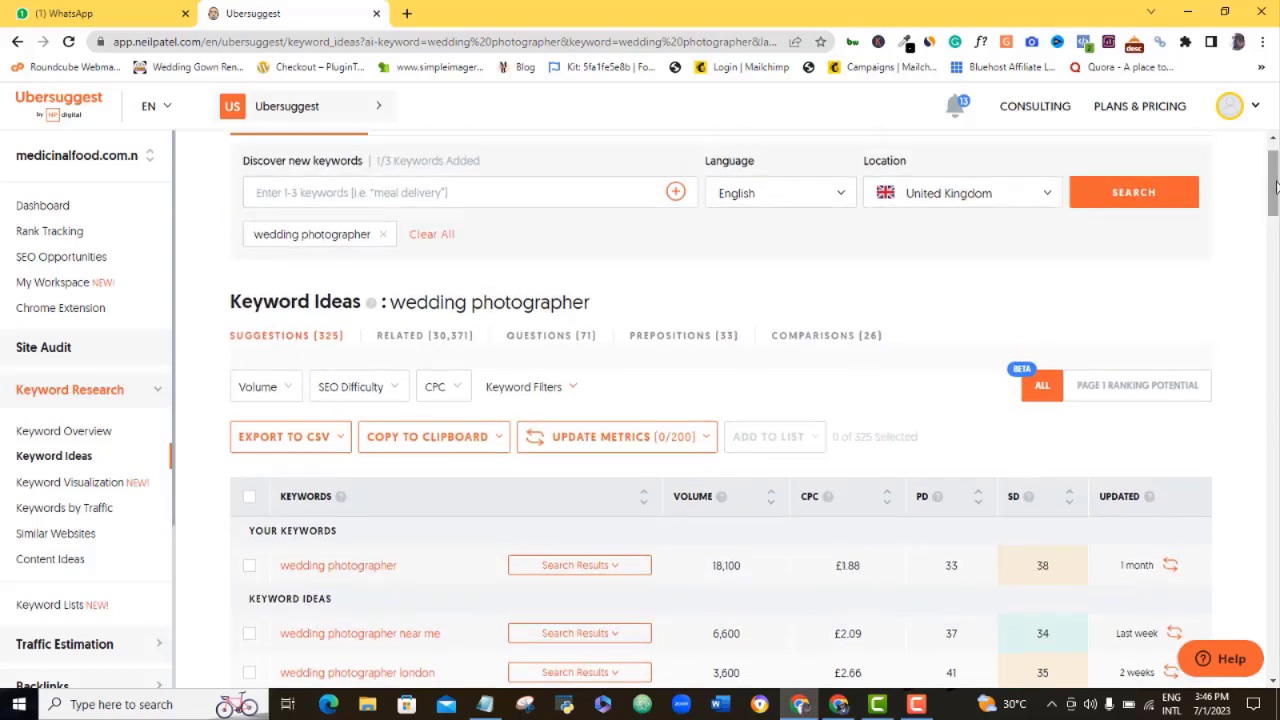
Switch to the 30,371 Related keyword ideas for wedding photographer and scroll through the list.
click(415, 336)
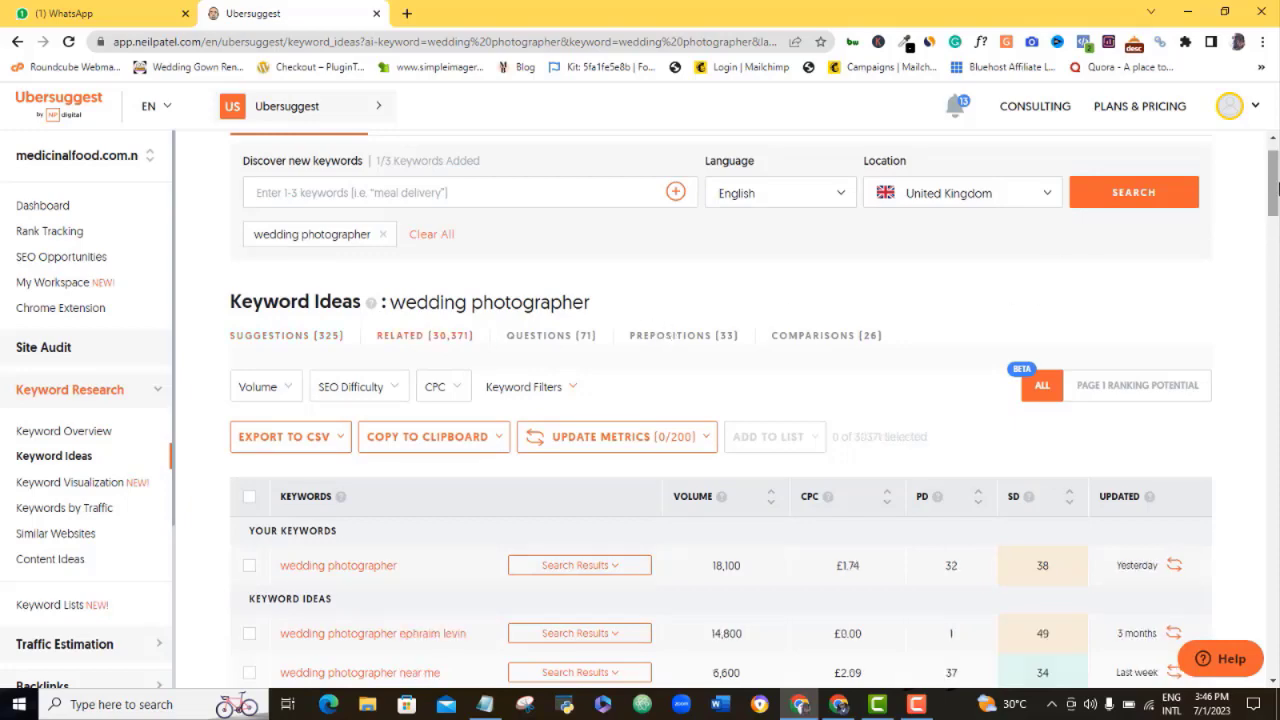
drag(1276, 195, 1276, 287)
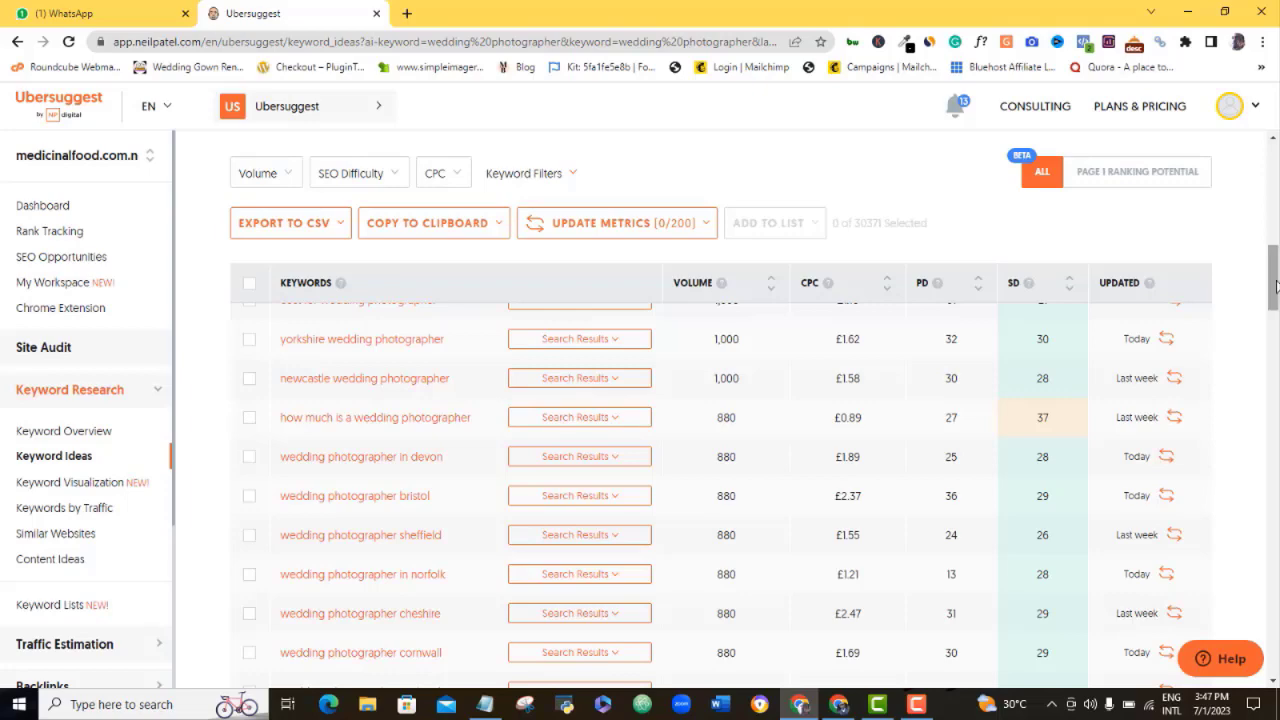
drag(1276, 287, 1276, 392)
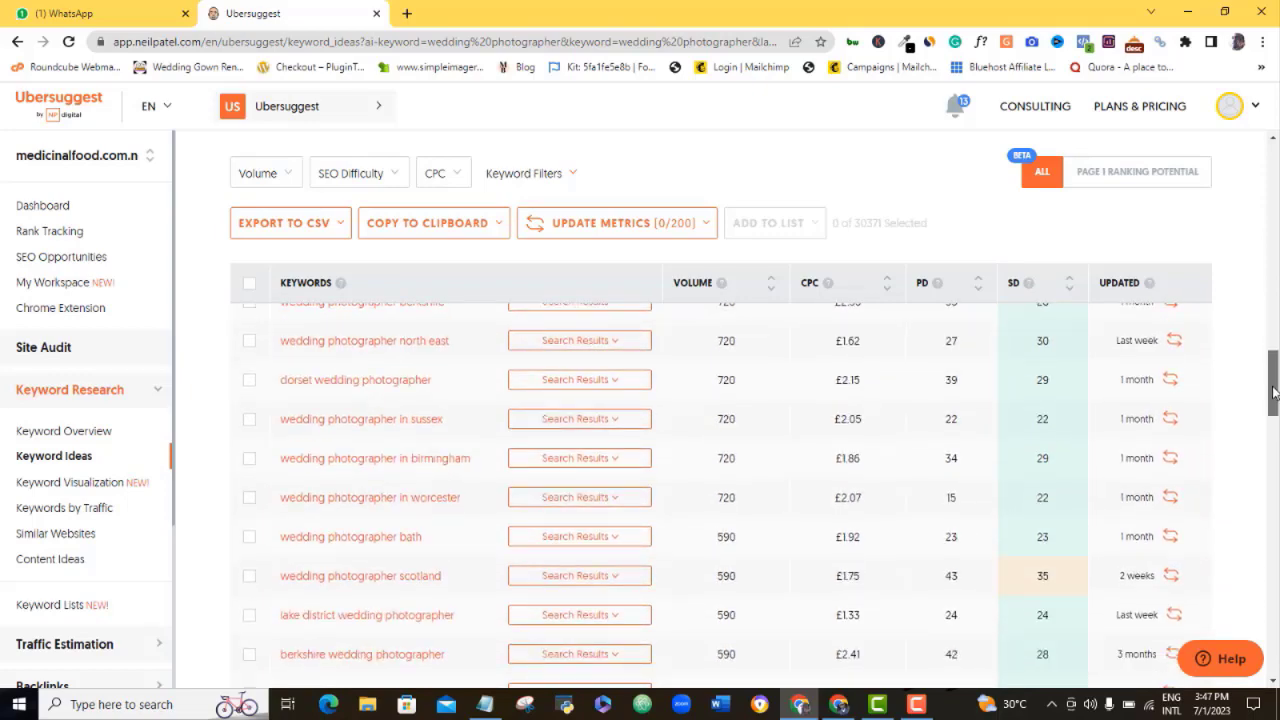
drag(1276, 392, 1274, 160)
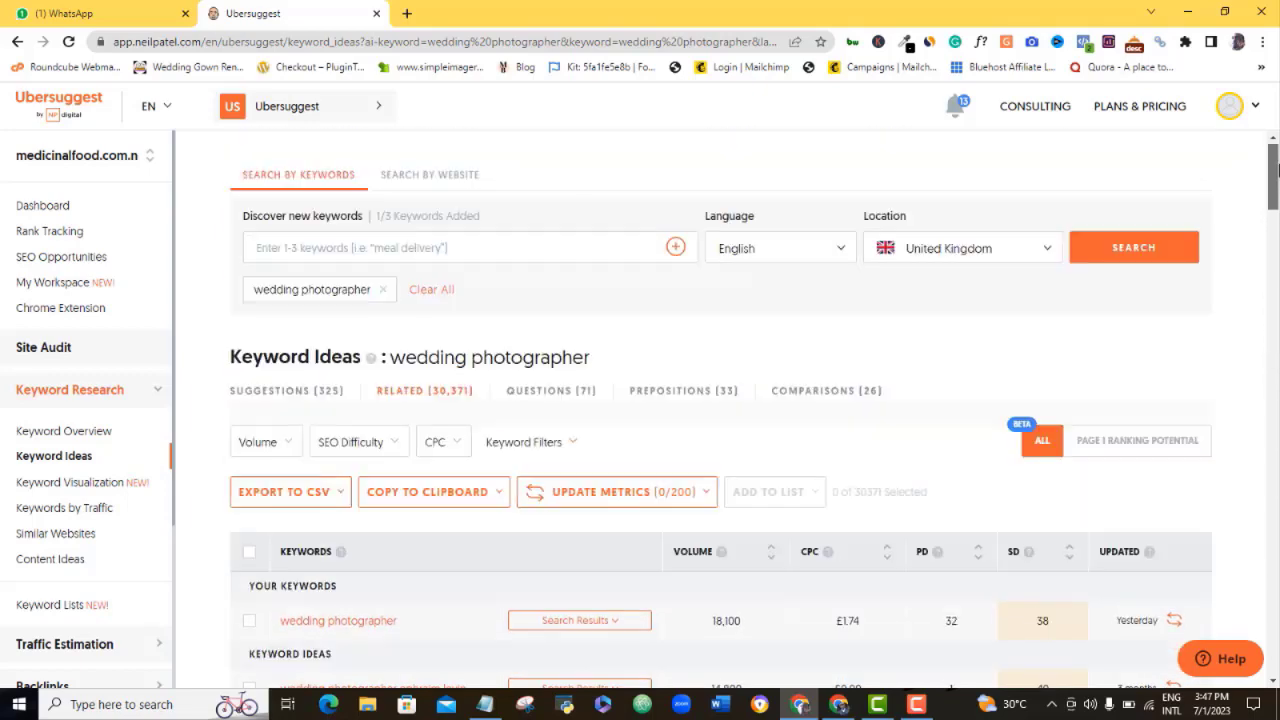
Change the location to Nigeria and rerun the wedding photographer keyword search.
click(1038, 247)
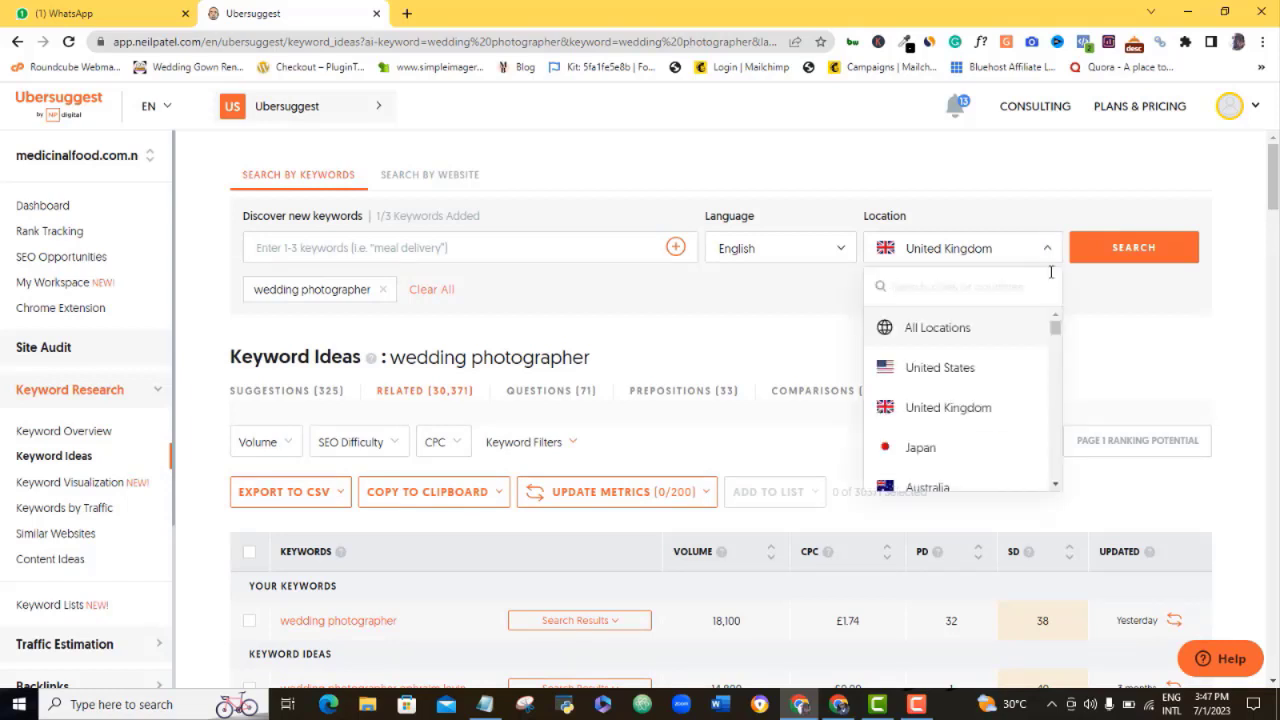
text(nigeria)
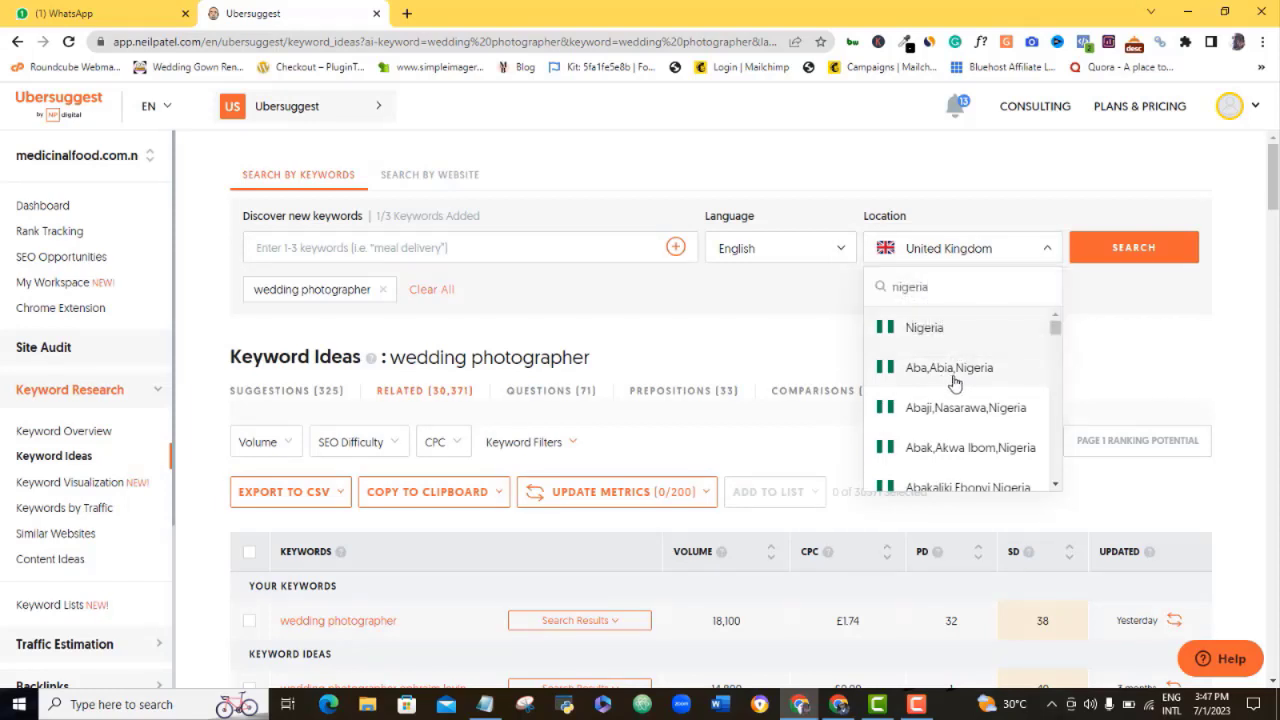
mouse_move(1055, 333)
mouse_down()
mouse_move(1055, 355)
mouse_move(1055, 326)
mouse_up()
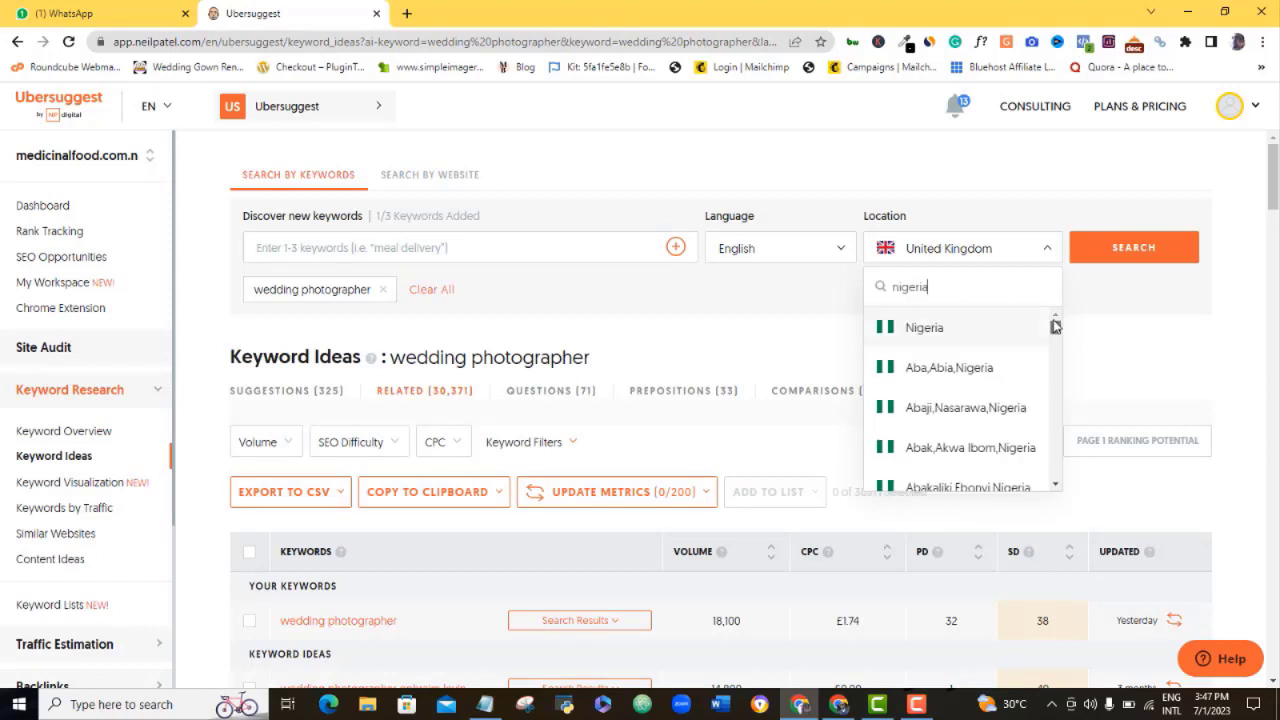
click(974, 330)
click(1128, 250)
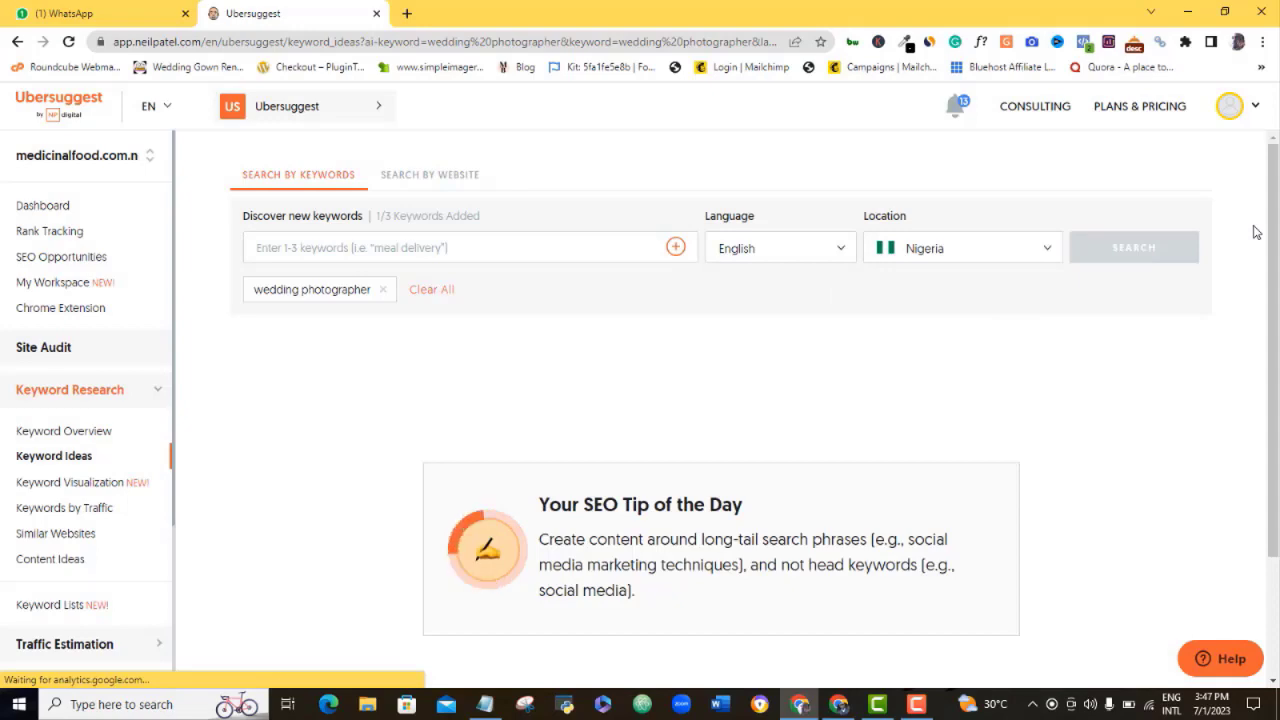
drag(1275, 190, 1275, 220)
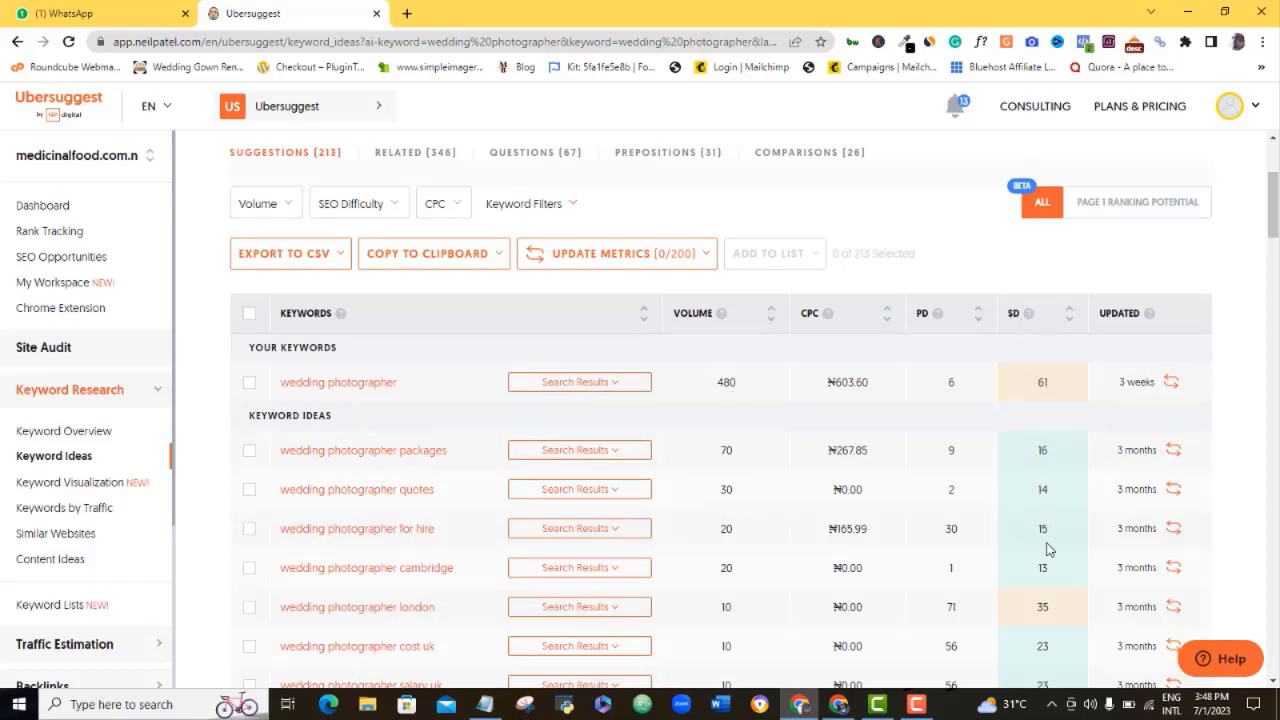
drag(1272, 215, 1275, 318)
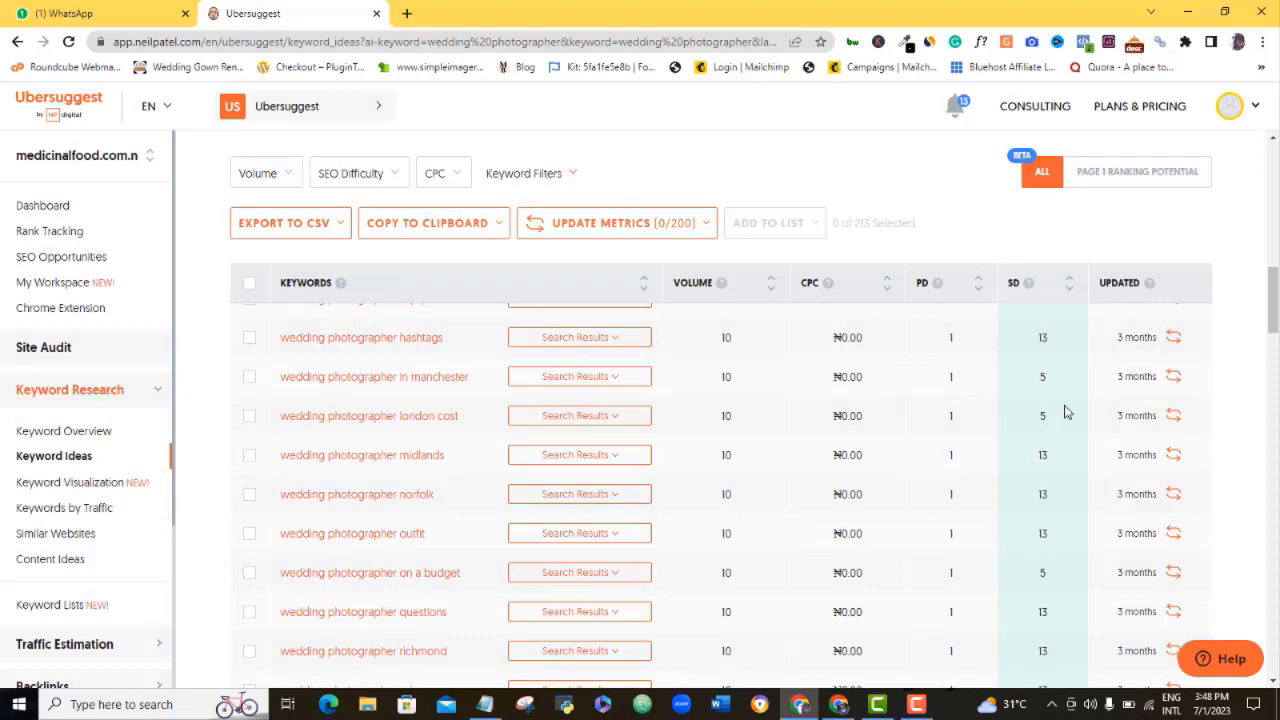
scroll(1275, 315, down, 1)
drag(1275, 315, 1275, 162)
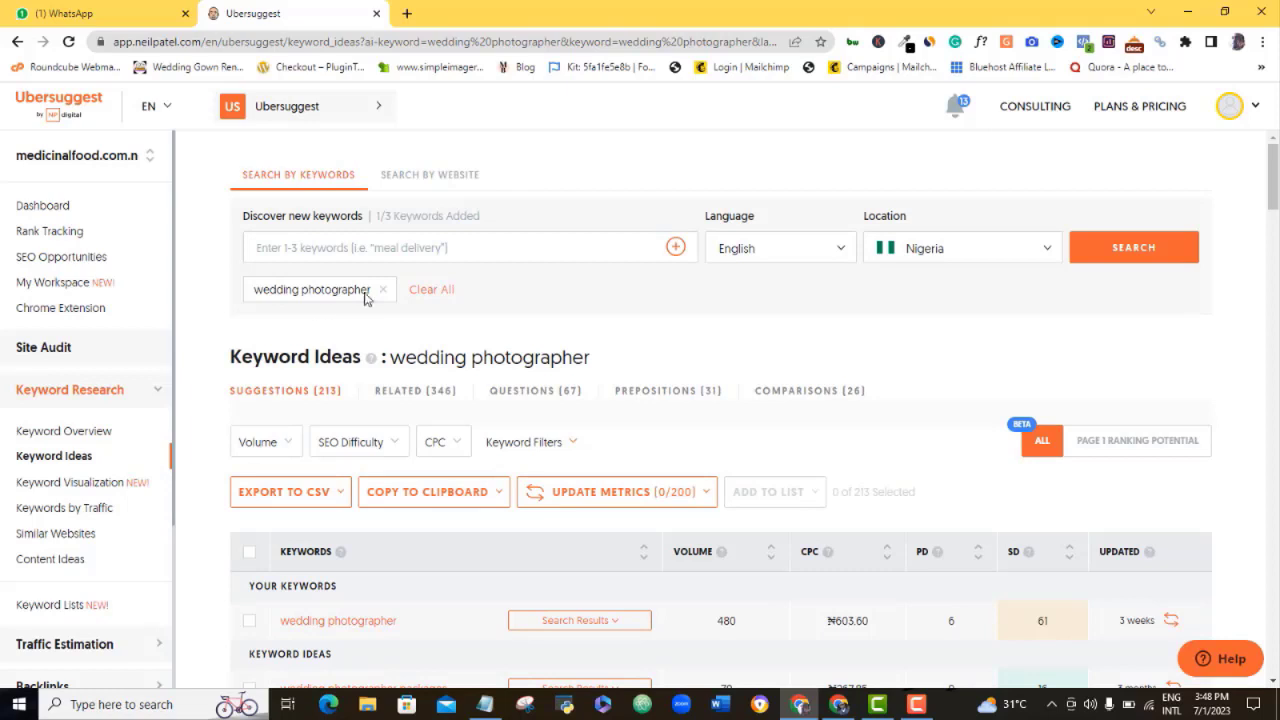
Set the location back to United Kingdom and replace the keyword with 'portrait photographer'.
click(1011, 257)
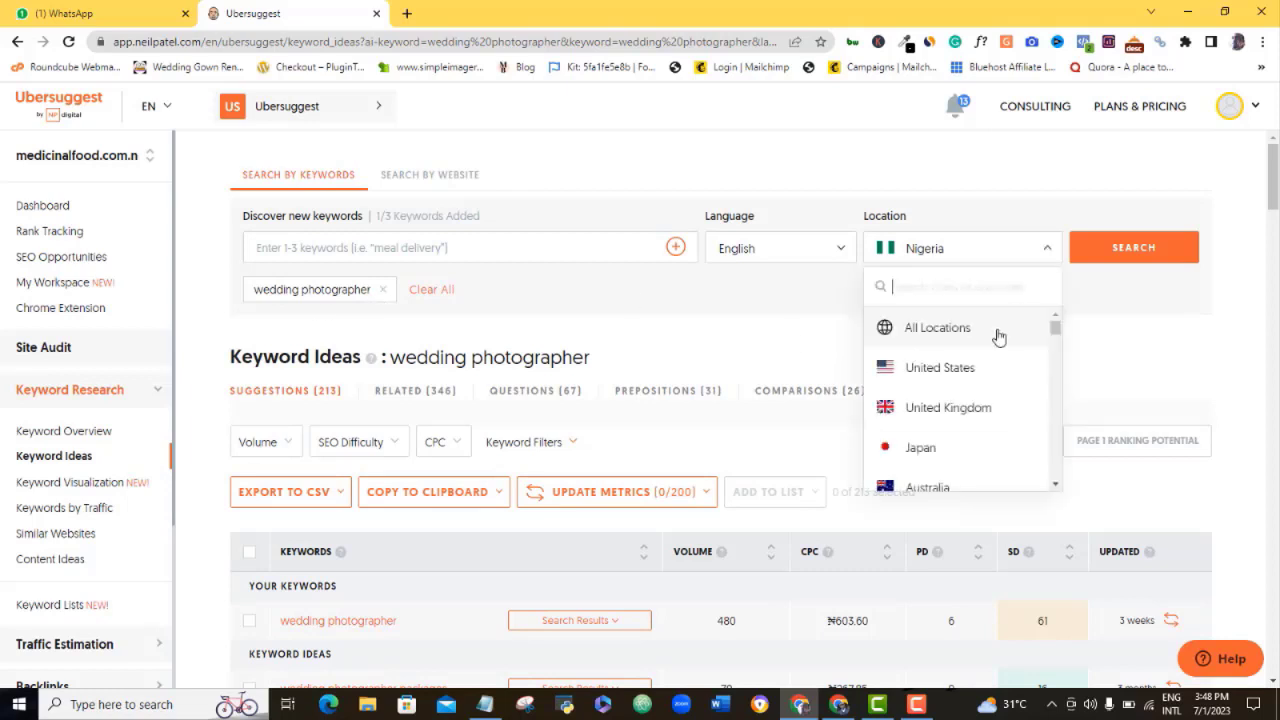
click(975, 408)
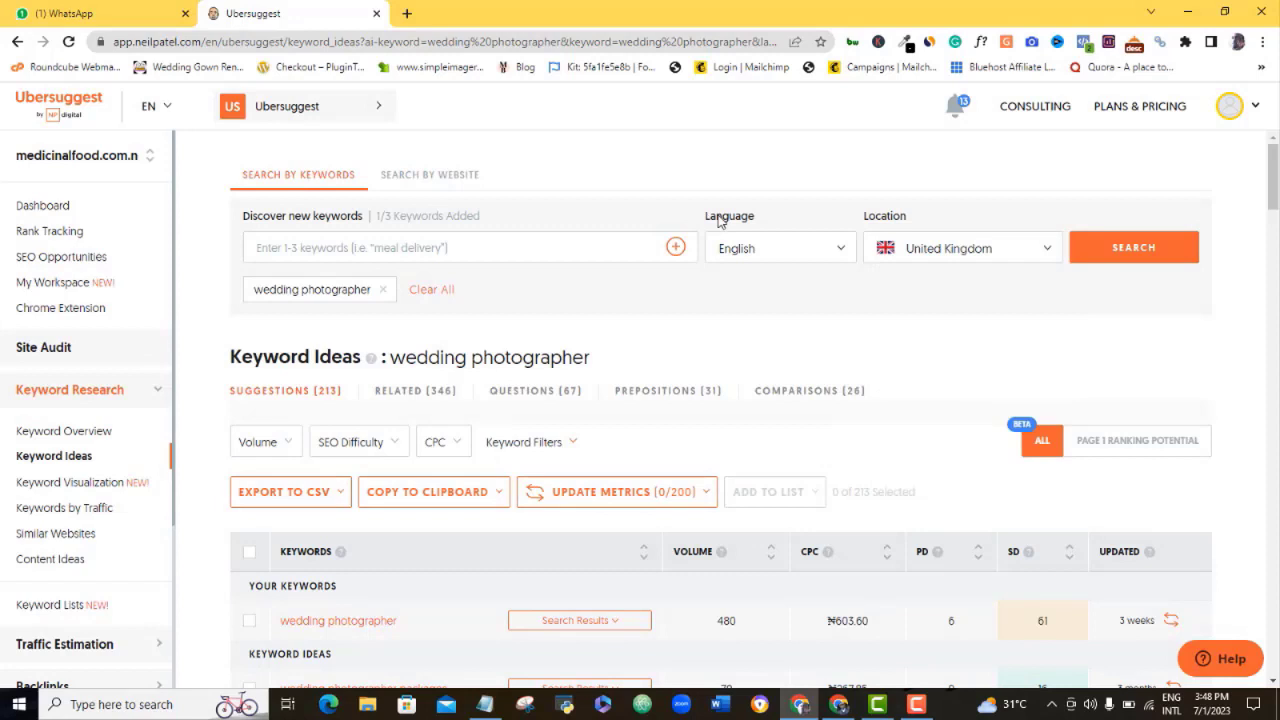
click(383, 290)
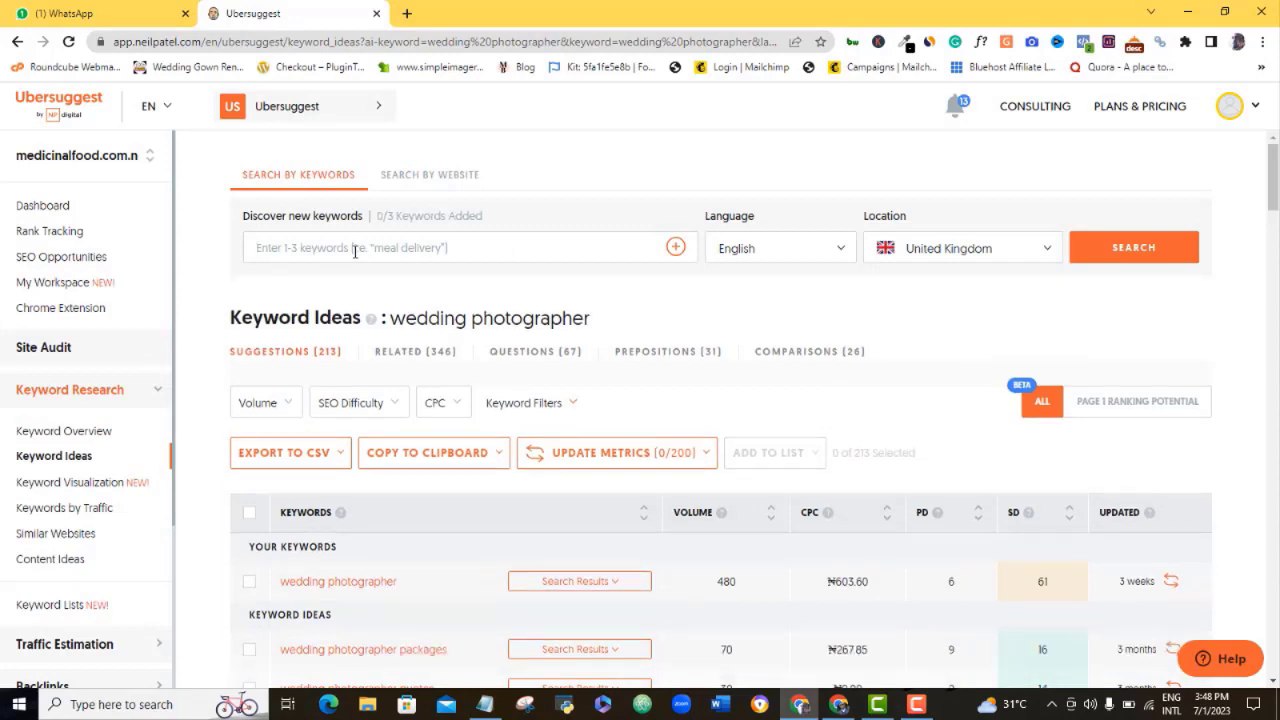
text(pa)
key(BackSpace)
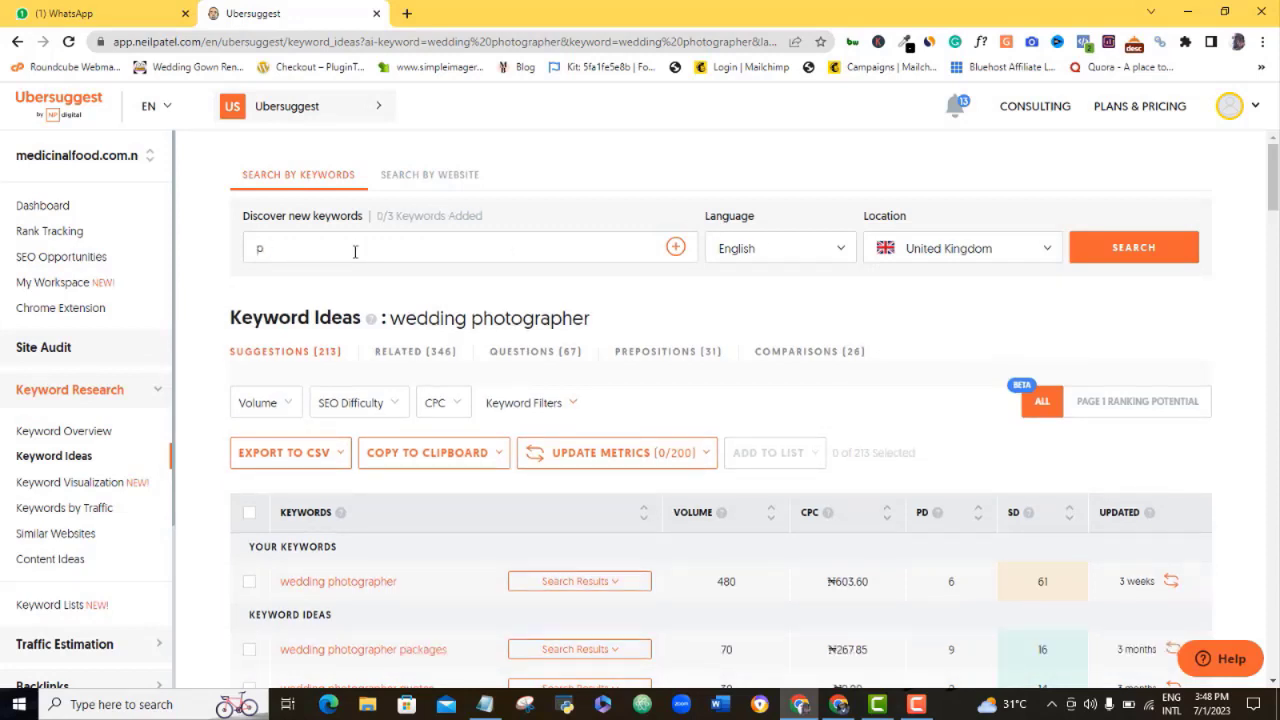
text(ortrait photog)
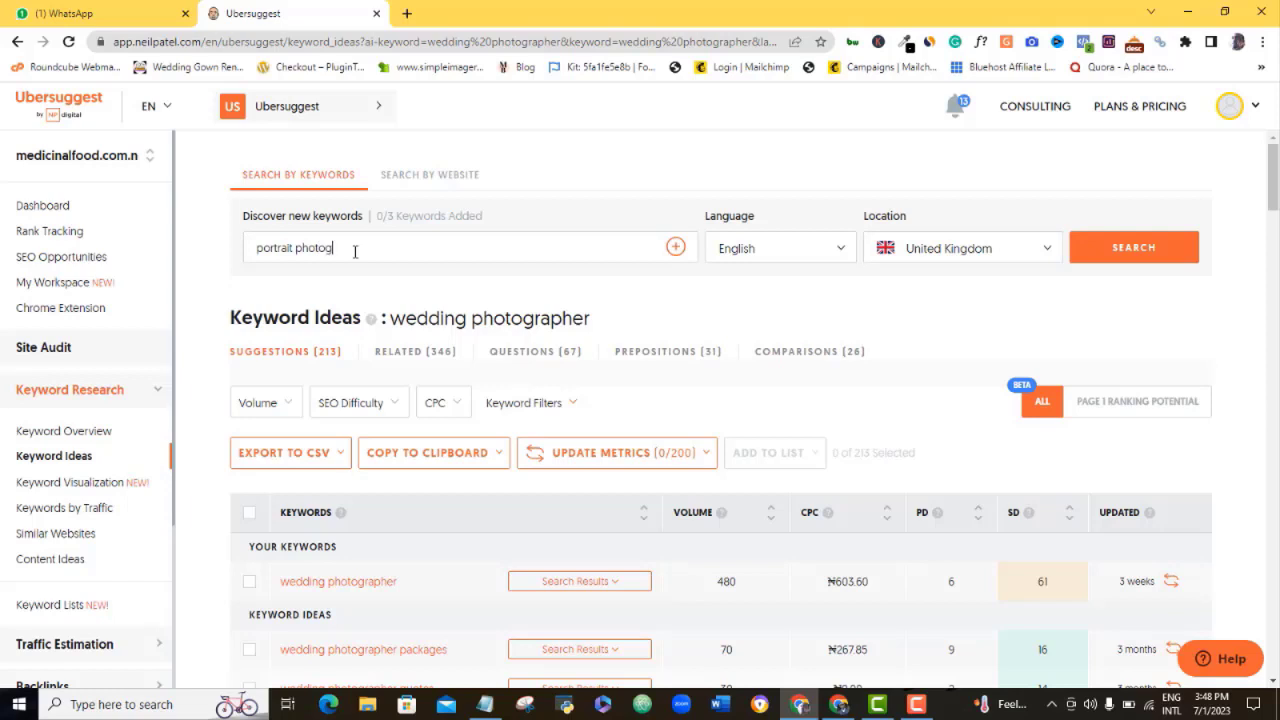
text(rapher)
Run the portrait photographer search and scroll its 280 results (12,100 monthly searches, SD 35).
click(1130, 255)
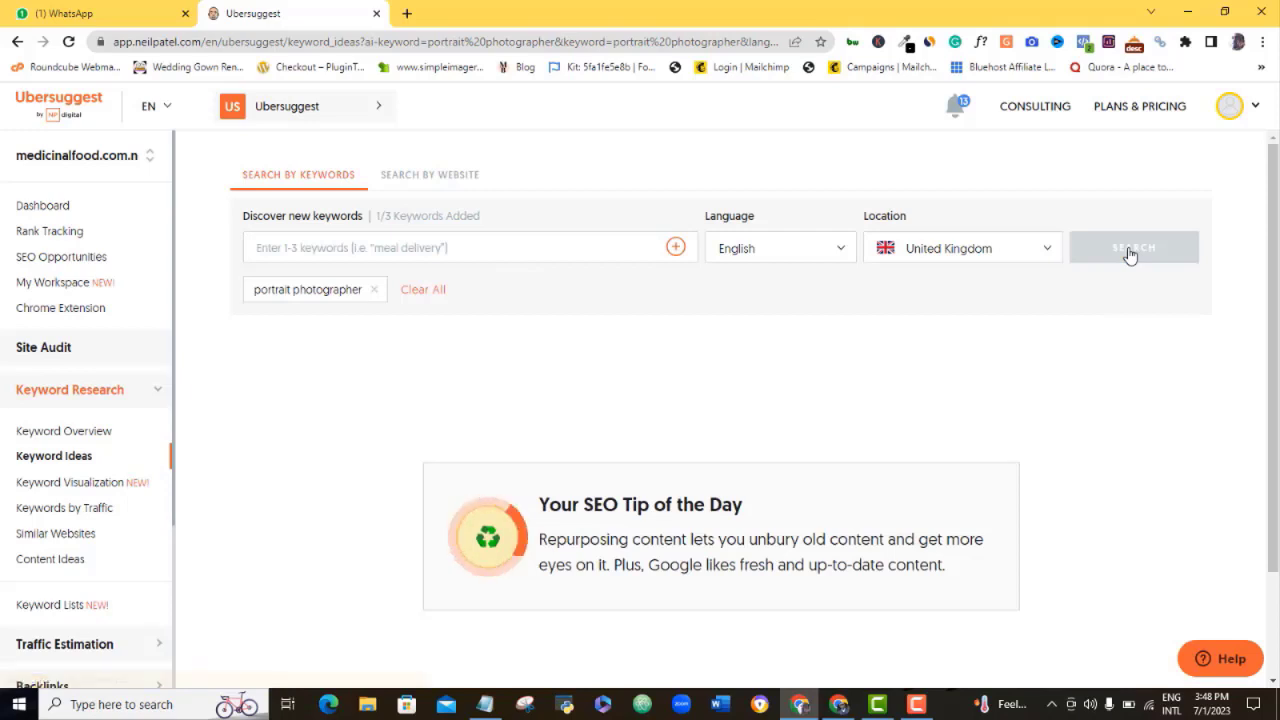
mouse_move(923, 703)
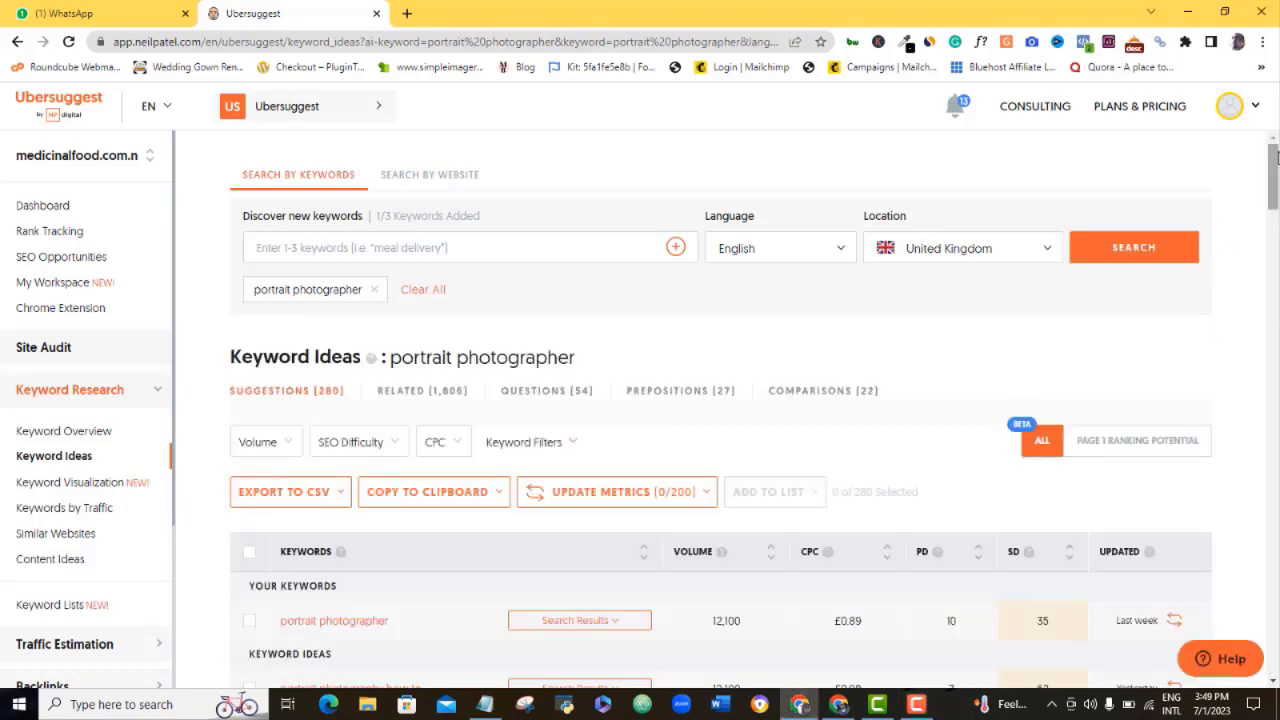
drag(1275, 160, 1276, 200)
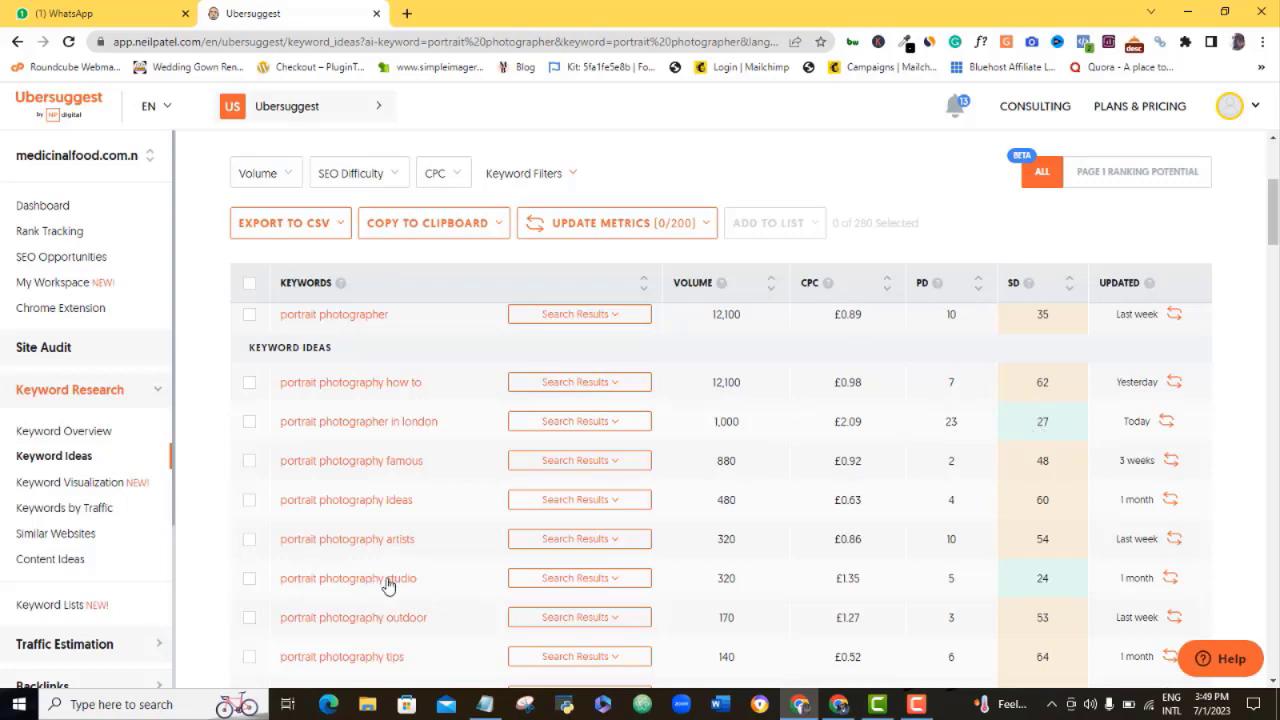
drag(1274, 238, 1274, 264)
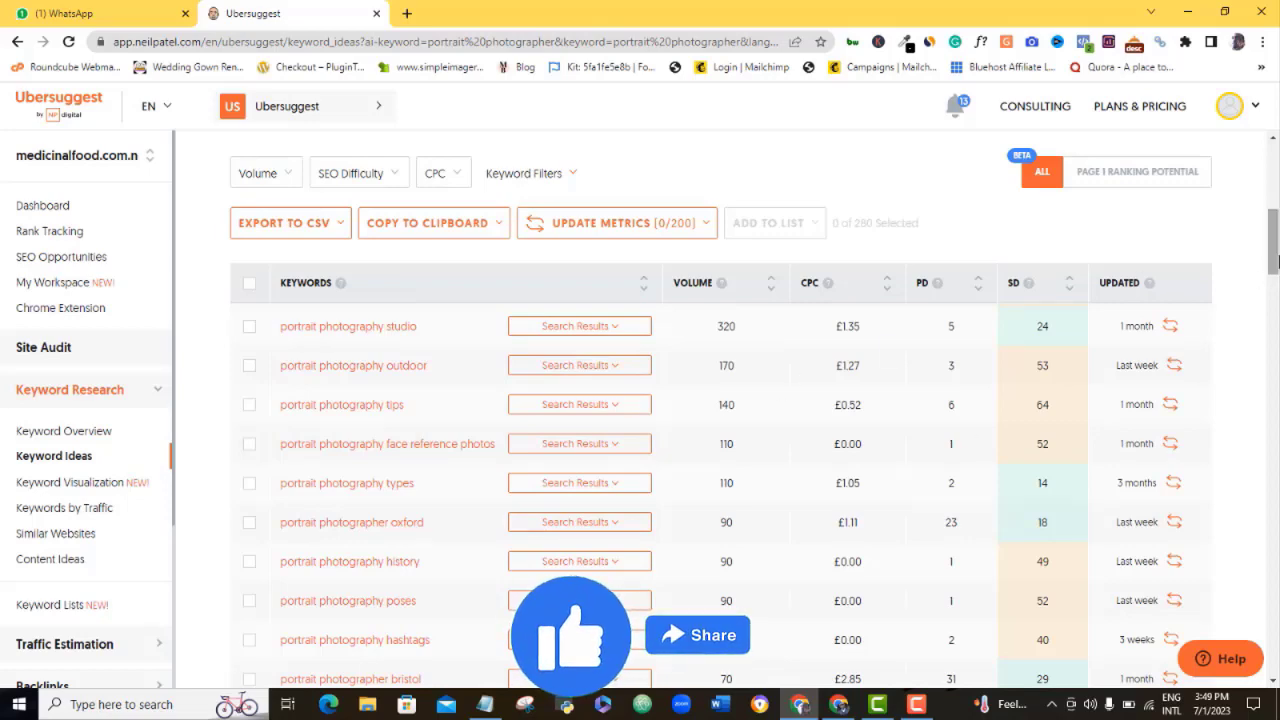
scroll(1274, 232, up, 1)
drag(1274, 232, 1274, 190)
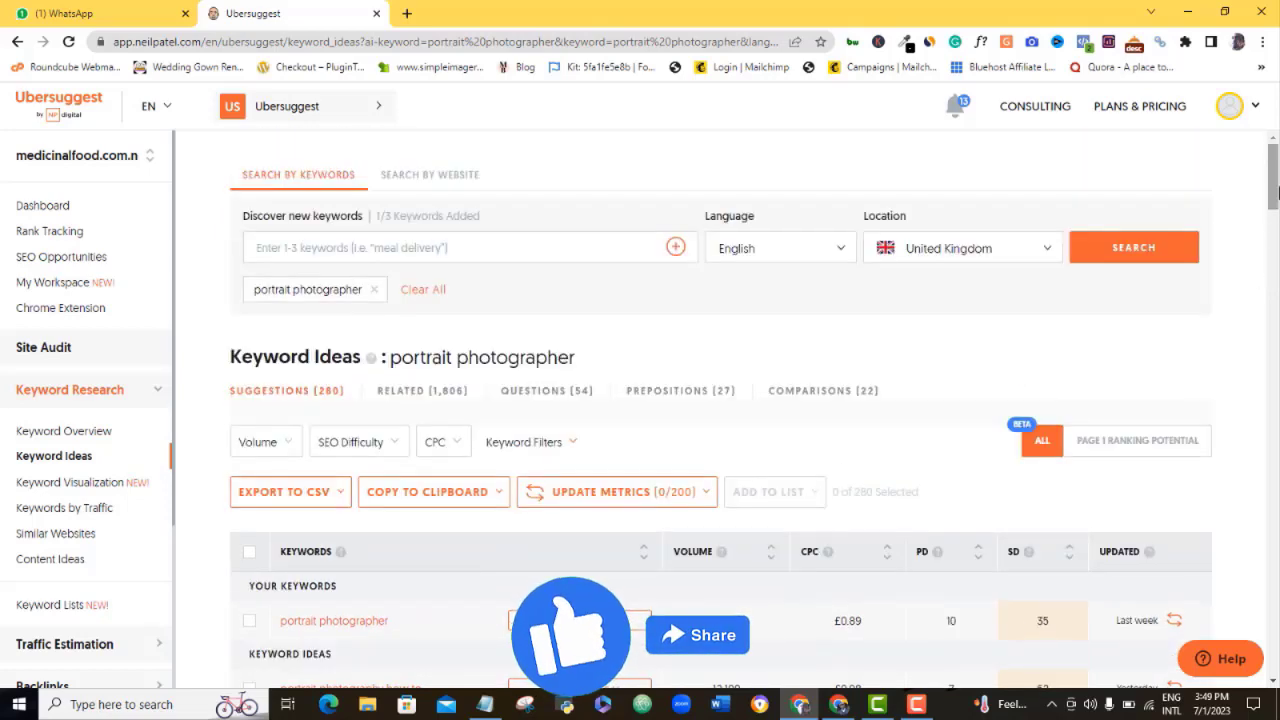